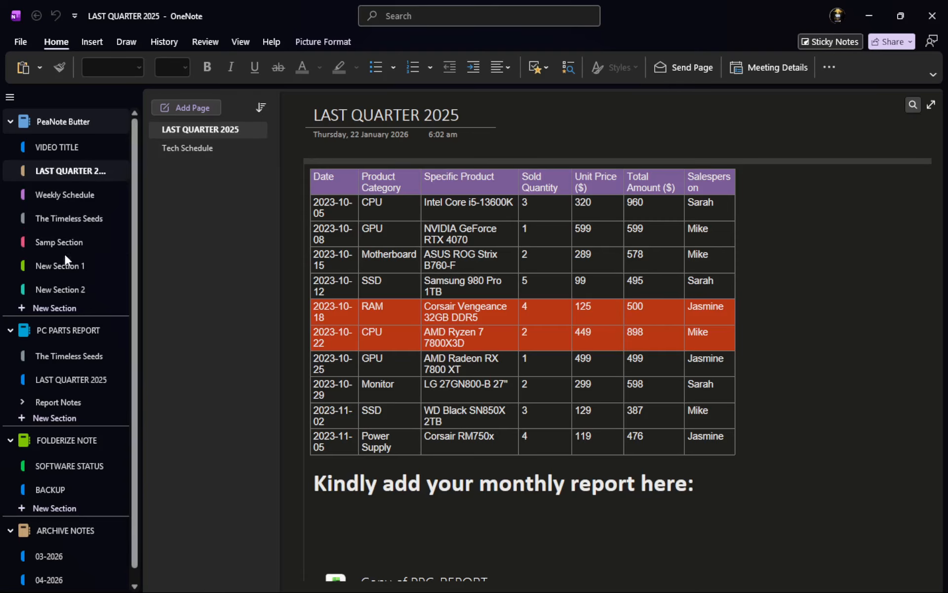
# Delete the TEST text box from the page in New Section 1
pyautogui.click(55, 268)
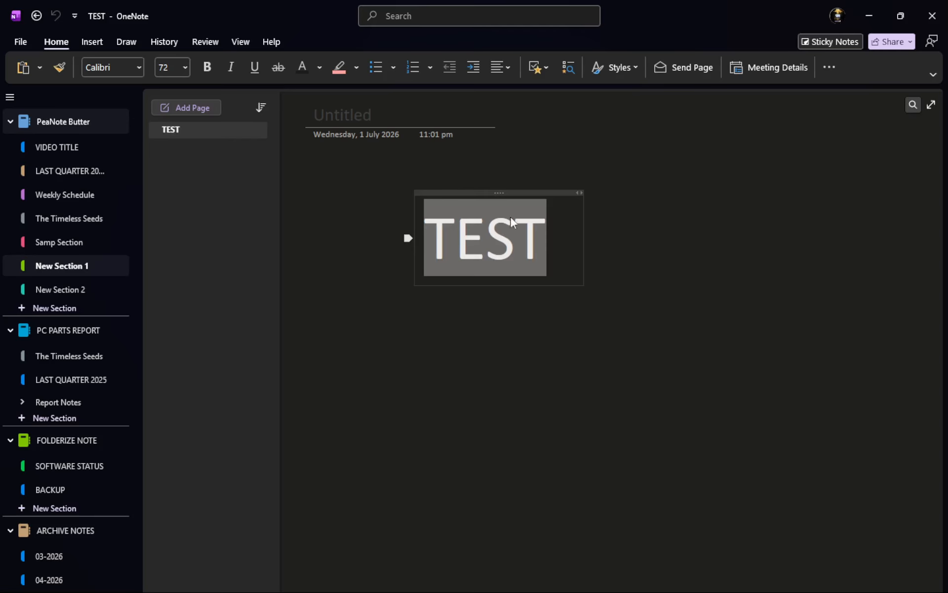
pyautogui.click(563, 194)
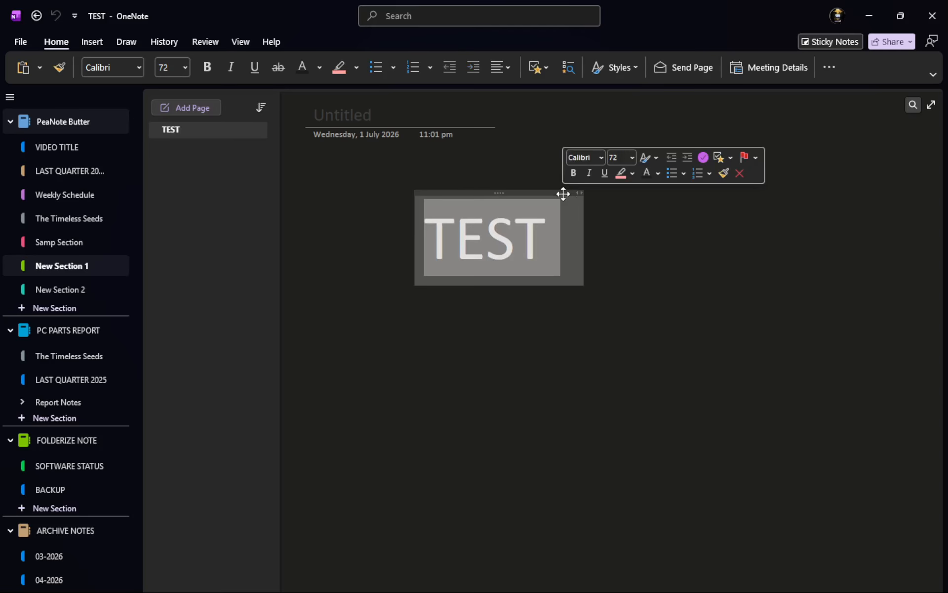
pyautogui.press('Delete')
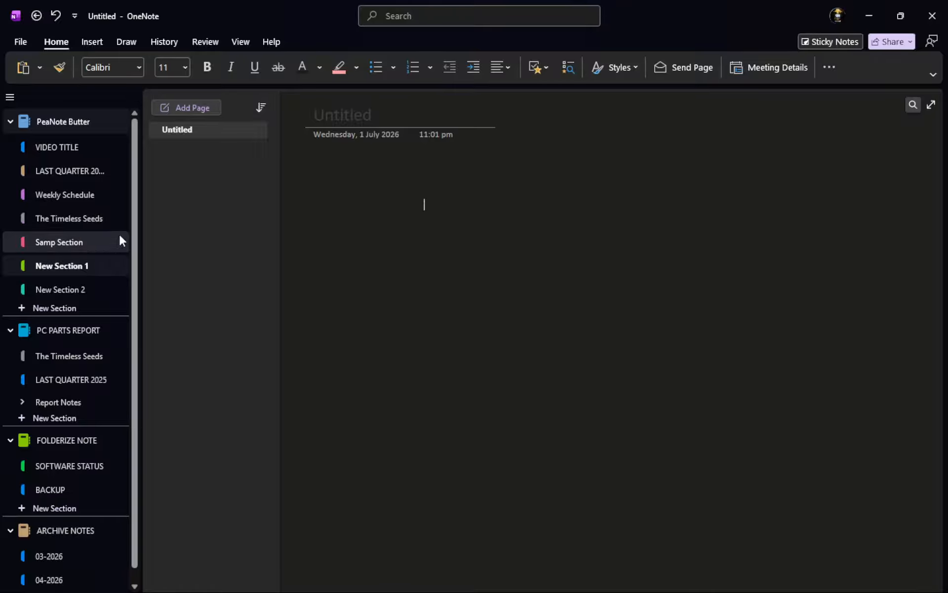
# Browse The Timeless Seeds, Samp Section and New Section 2, and open the KANBAN Board page in the VIDEO TITLE section
pyautogui.click(59, 223)
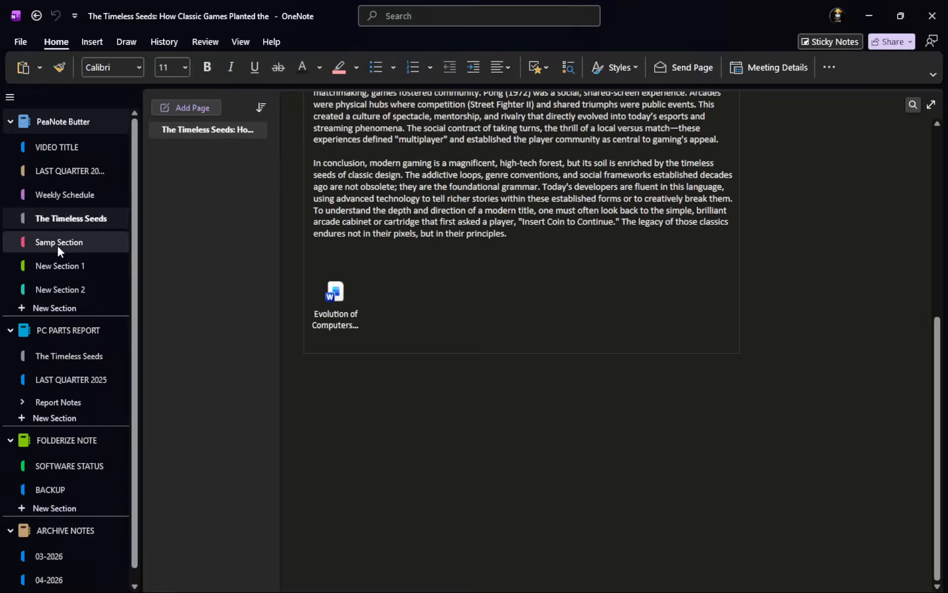
pyautogui.click(58, 245)
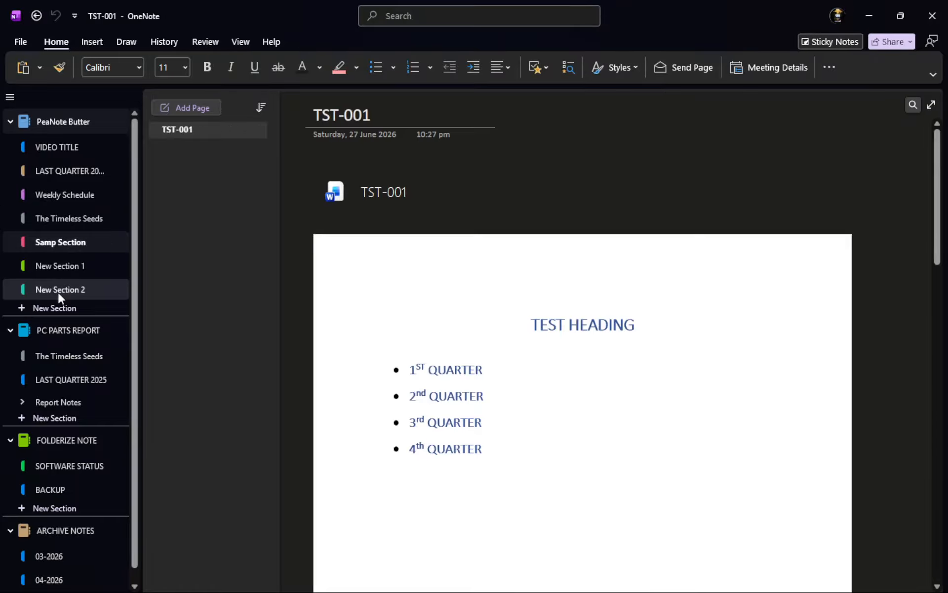
pyautogui.scroll(-3, 452, 363)
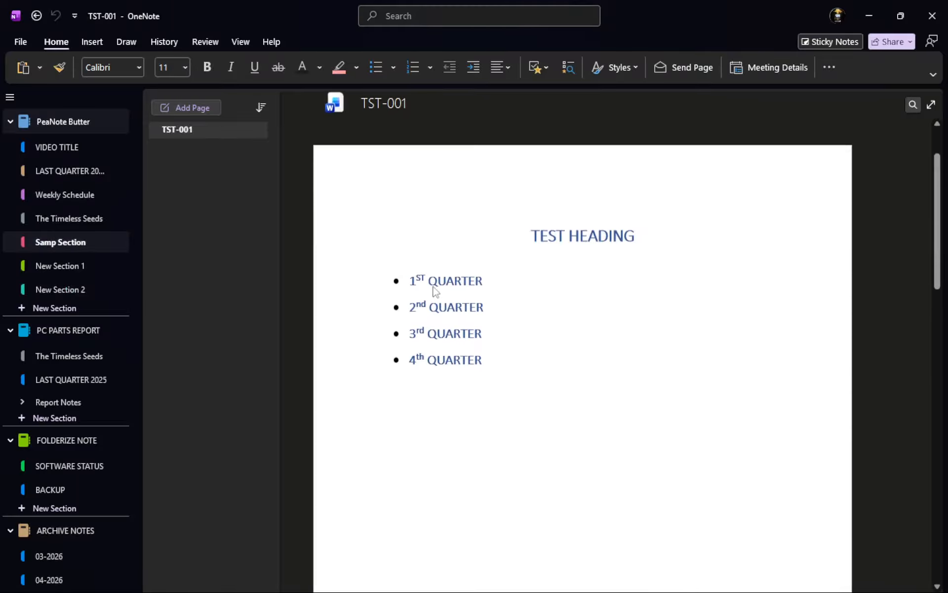
pyautogui.click(65, 294)
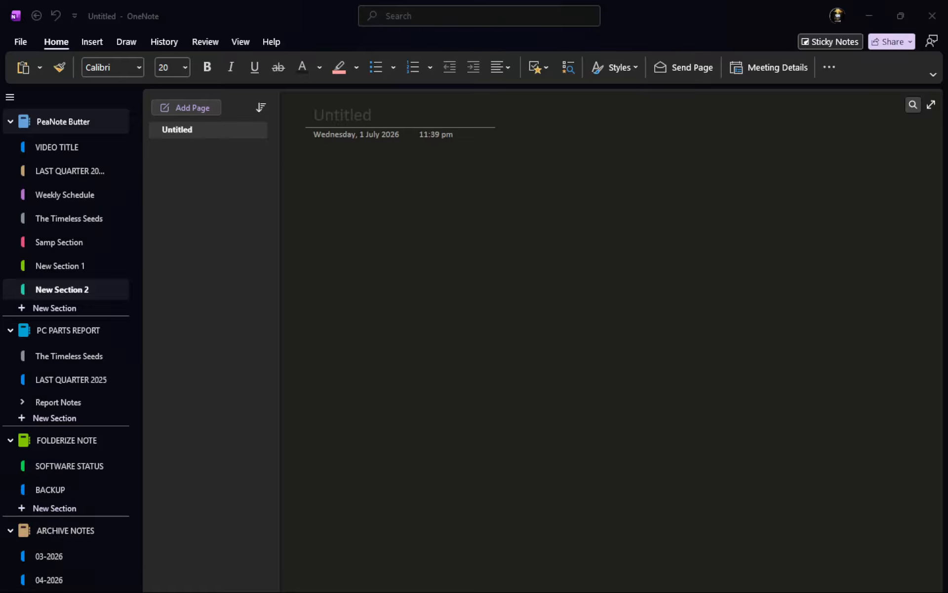
pyautogui.click(57, 146)
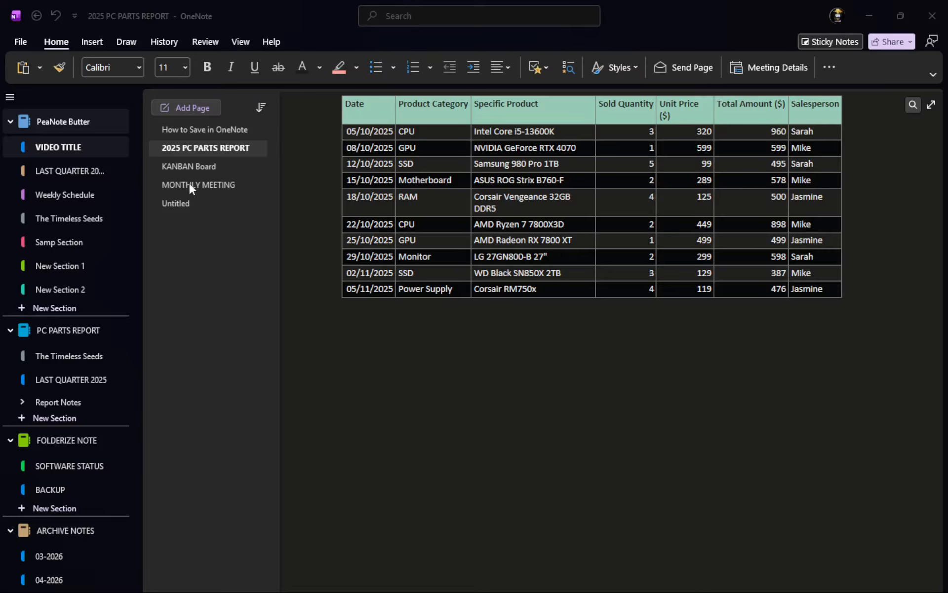
pyautogui.click(192, 166)
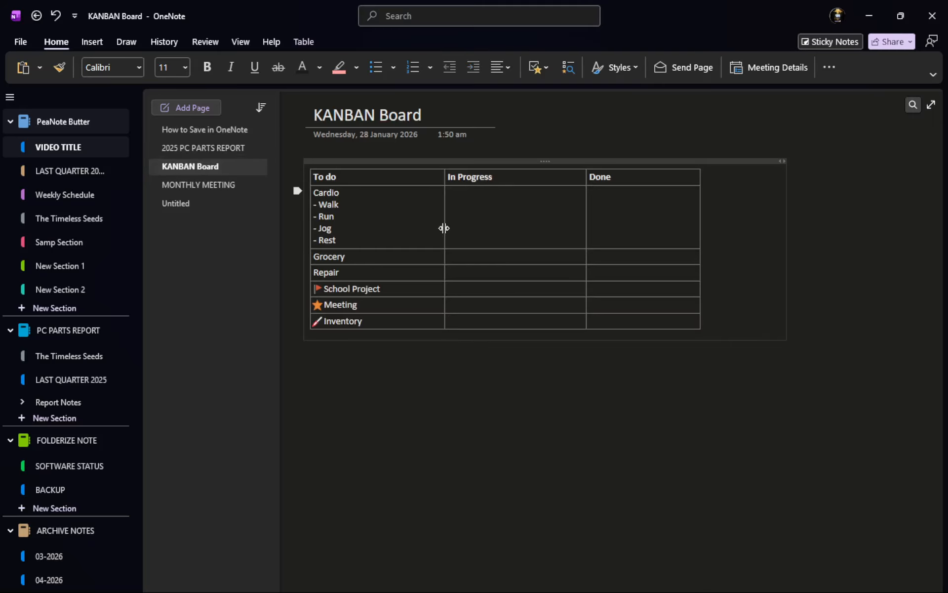
pyautogui.click(477, 195)
pyautogui.click(476, 196)
pyautogui.click(400, 191)
pyautogui.click(354, 236)
pyautogui.moveTo(348, 192); pyautogui.dragTo(310, 193)
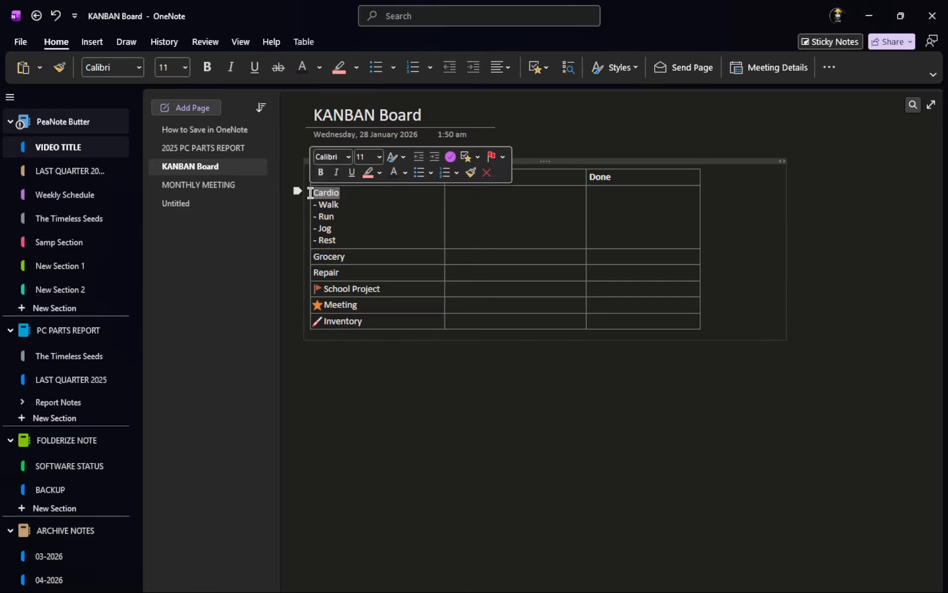
# Add To Do tags to the In Progress cells of the Cardio and Grocery rows
pyautogui.click(494, 205)
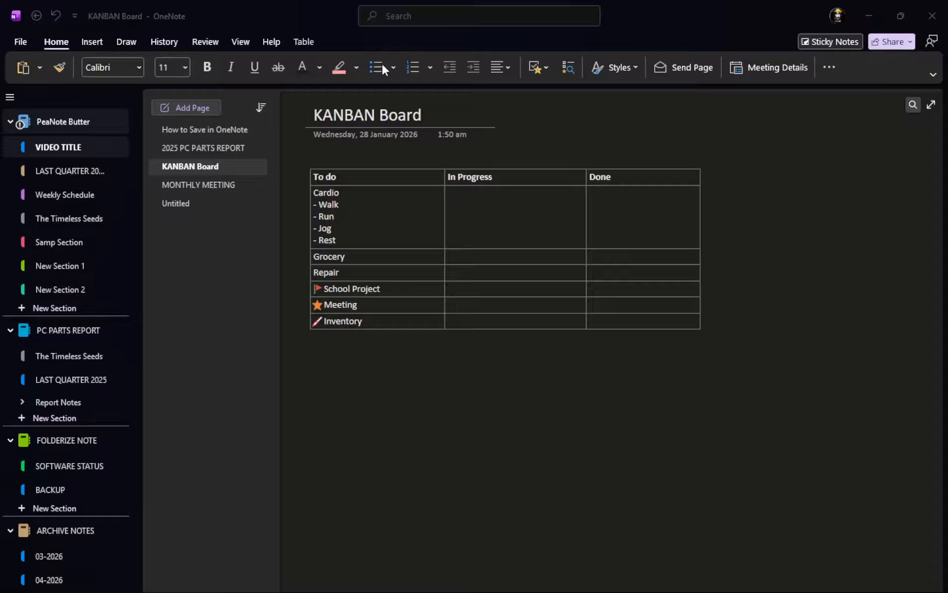
pyautogui.click(467, 199)
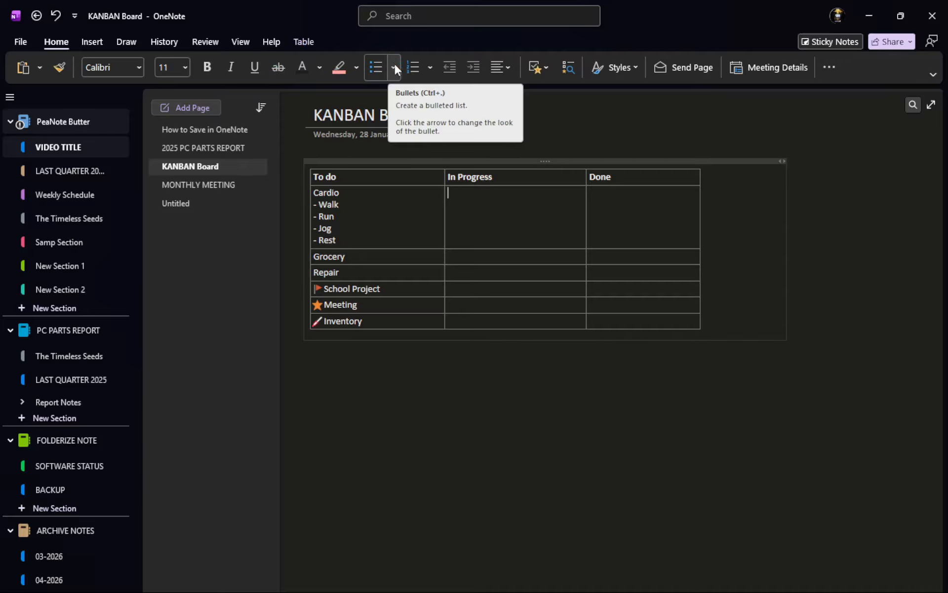
pyautogui.click(549, 65)
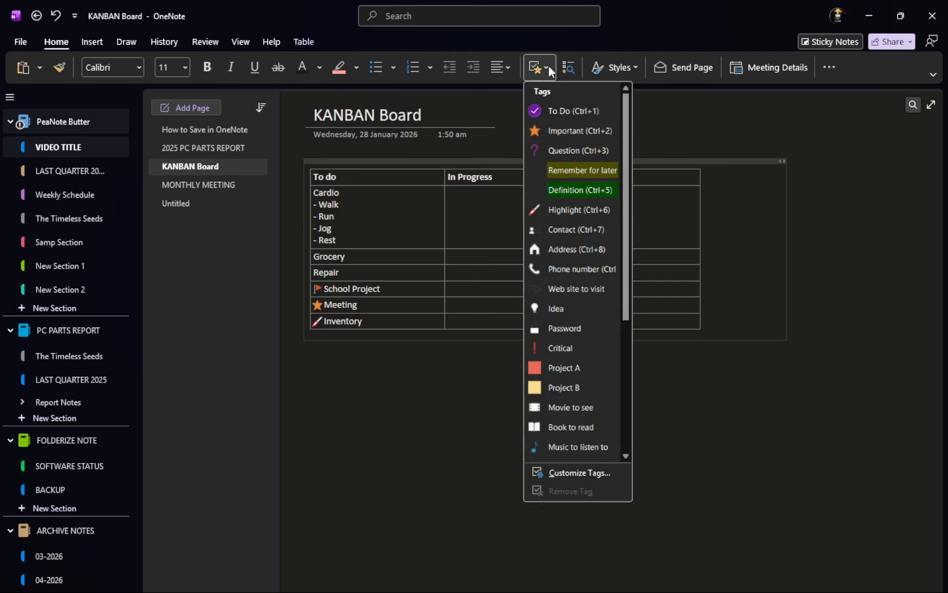
pyautogui.click(562, 112)
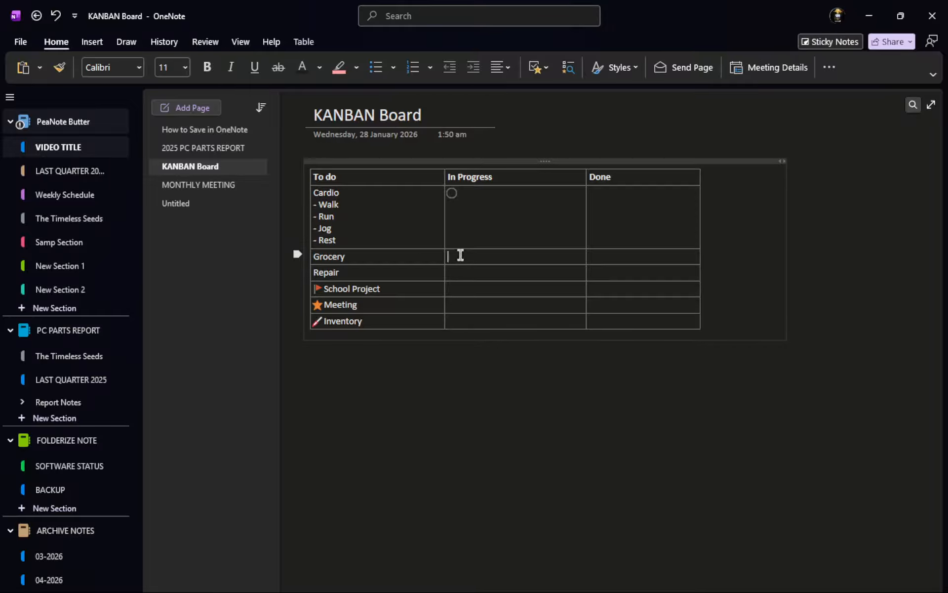
pyautogui.click(536, 71)
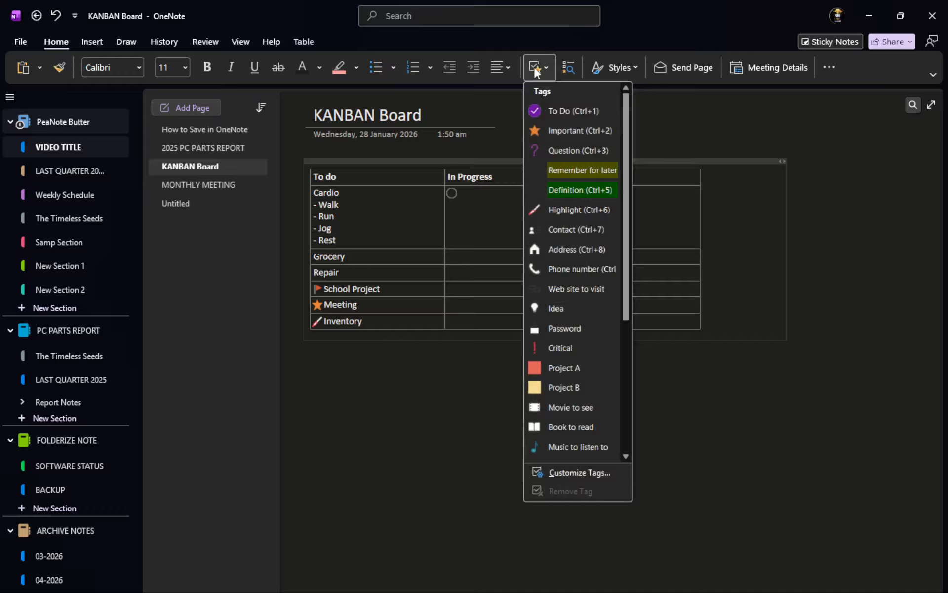
pyautogui.click(559, 104)
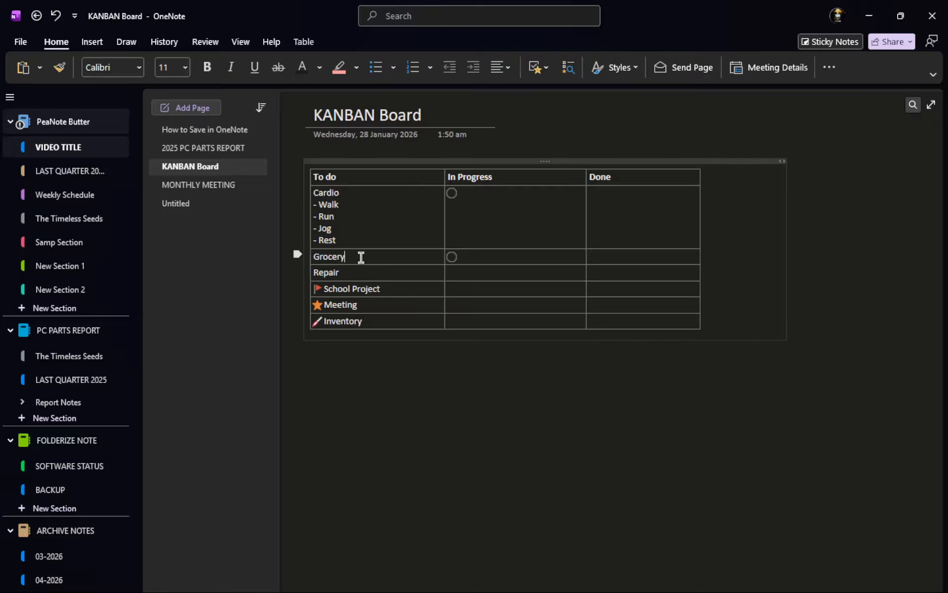
pyautogui.moveTo(362, 256); pyautogui.dragTo(309, 257)
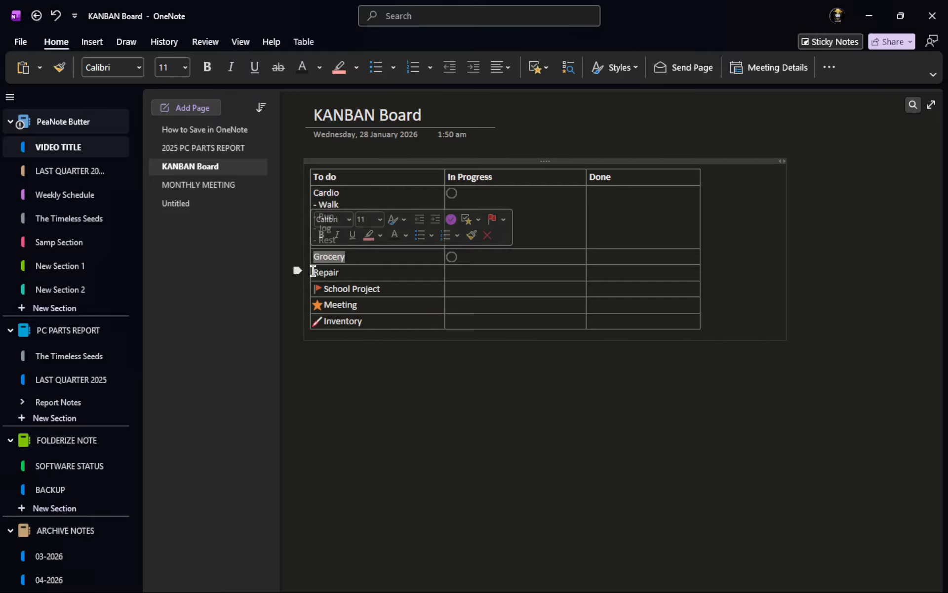
pyautogui.write('Gr')
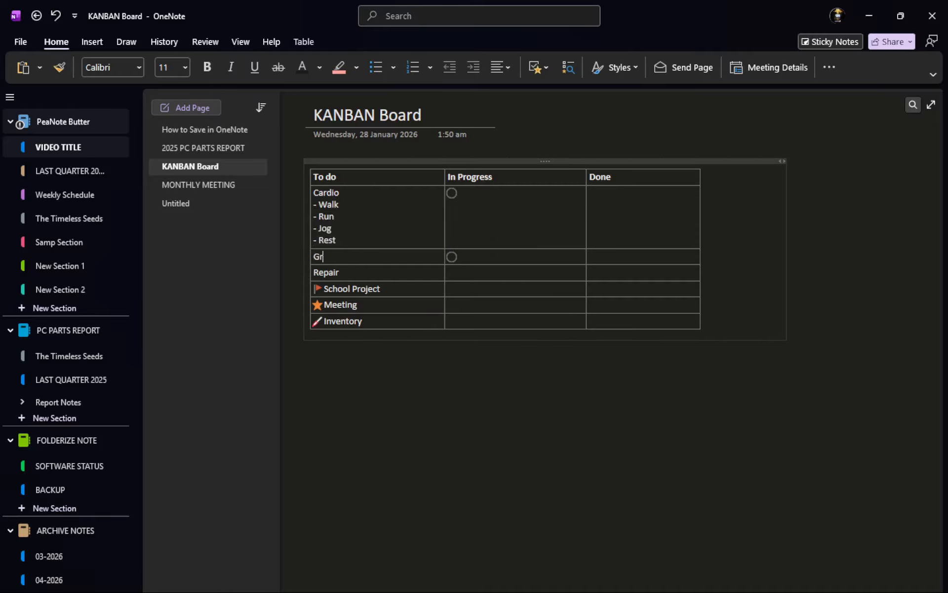
pyautogui.write('o eryt')
pyautogui.press('BackSpace')
pyautogui.click(505, 262)
pyautogui.click(394, 258)
pyautogui.press('Return')
pyautogui.press('Return')
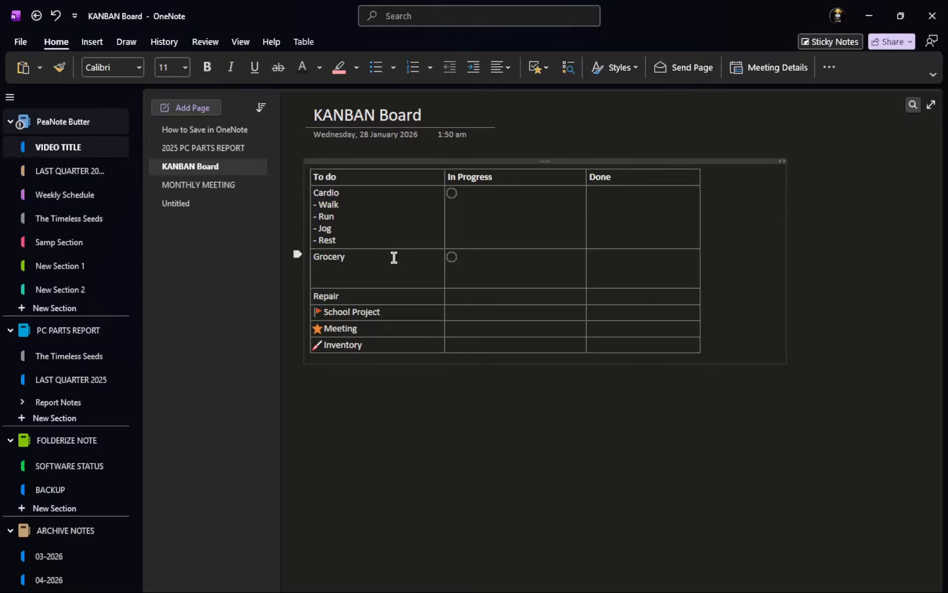
pyautogui.press('BackSpace')
pyautogui.press('BackSpace')
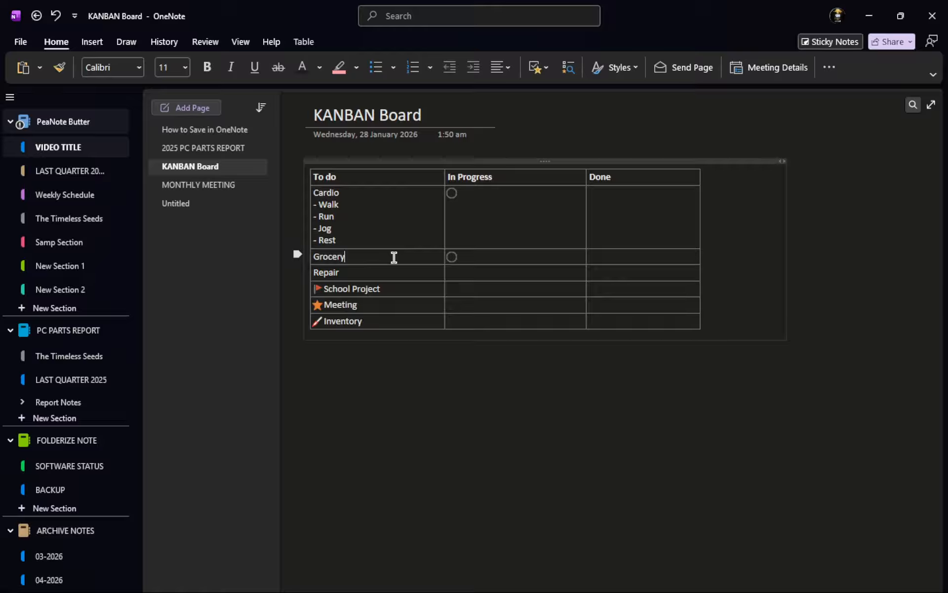
pyautogui.press('Return')
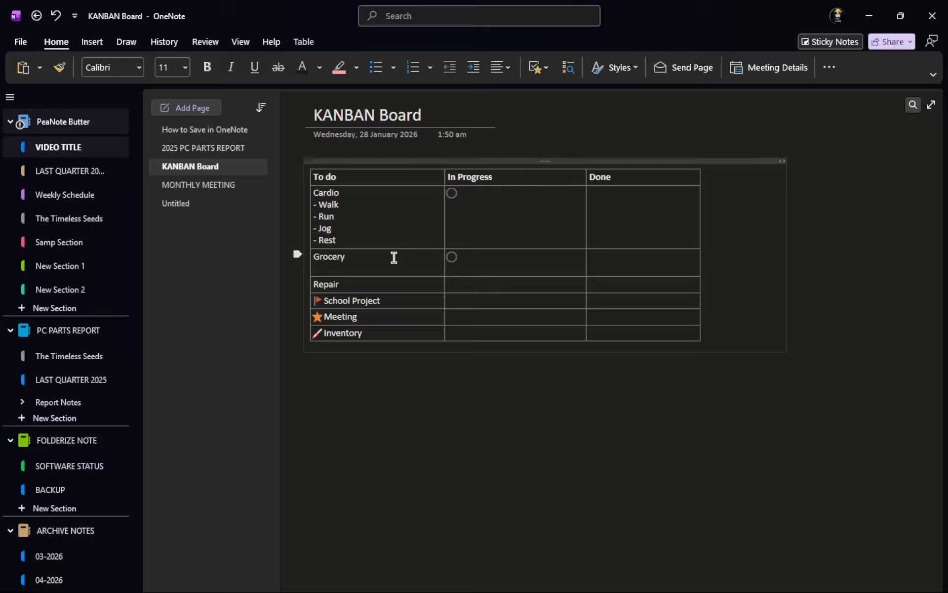
pyautogui.write('T')
pyautogui.press('BackSpace')
pyautogui.press('BackSpace')
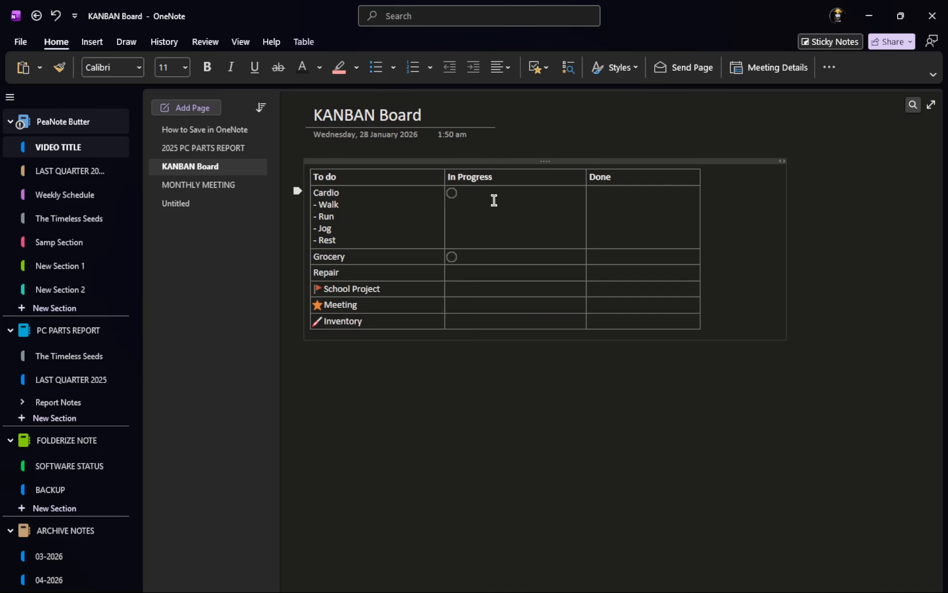
# Add a To Do tag to the Repair row's In Progress cell, and check off the Cardio and Repair tags in that column
pyautogui.click(476, 190)
pyautogui.hotkey('ctrl', '1')
pyautogui.hotkey('ctrl', '1')
pyautogui.hotkey('ctrl', '1')
pyautogui.hotkey('ctrl', '1')
pyautogui.click(452, 193)
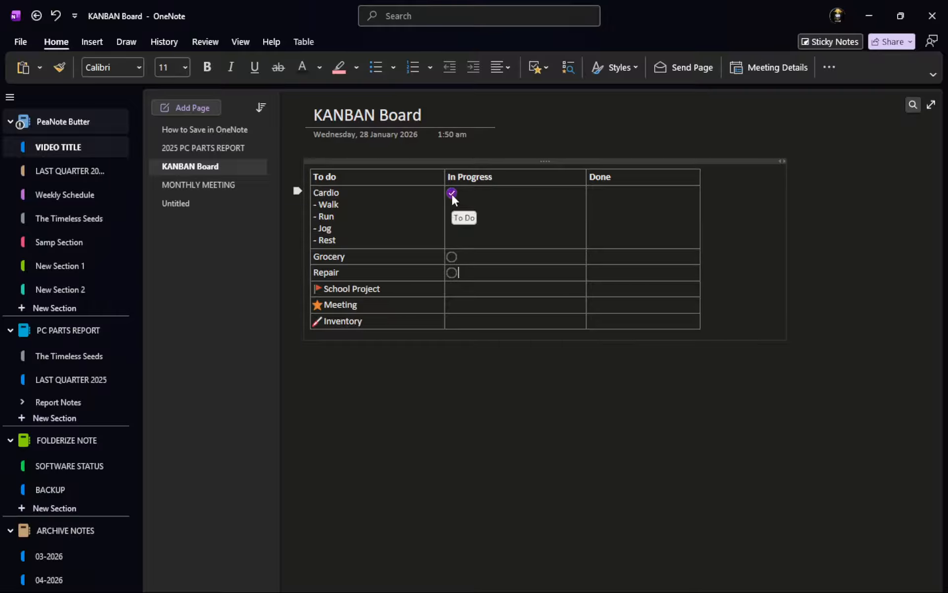
pyautogui.click(451, 272)
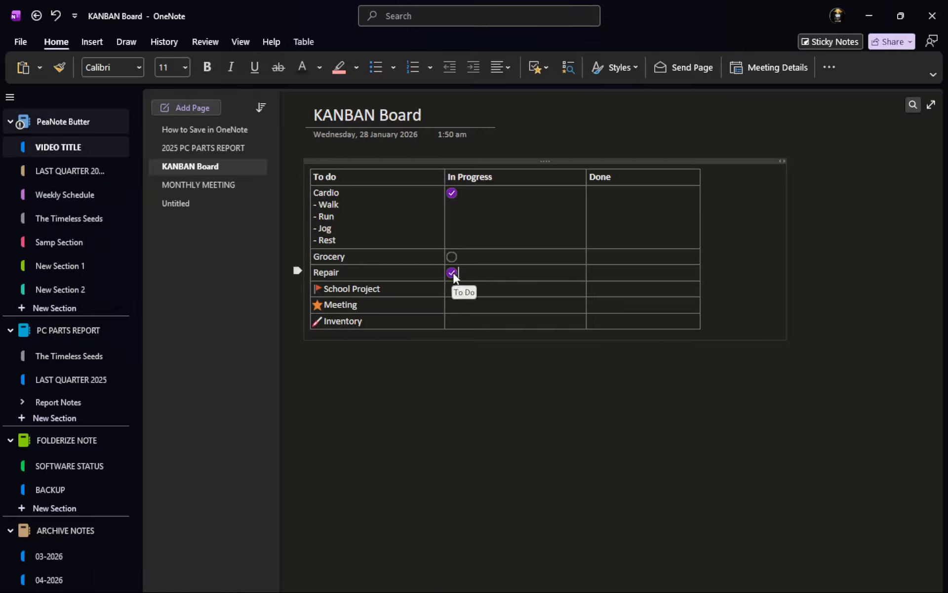
# Add To Do tags to the Done cells of the Cardio, Grocery and Repair rows
pyautogui.click(611, 198)
pyautogui.hotkey('ctrl', '1')
pyautogui.click(611, 255)
pyautogui.click(615, 275)
pyautogui.hotkey('ctrl', '1')
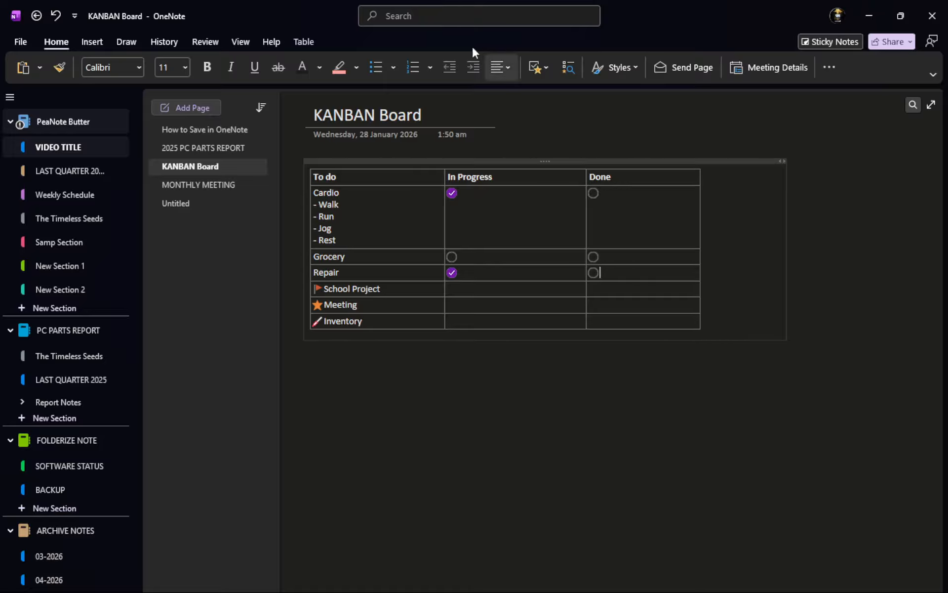